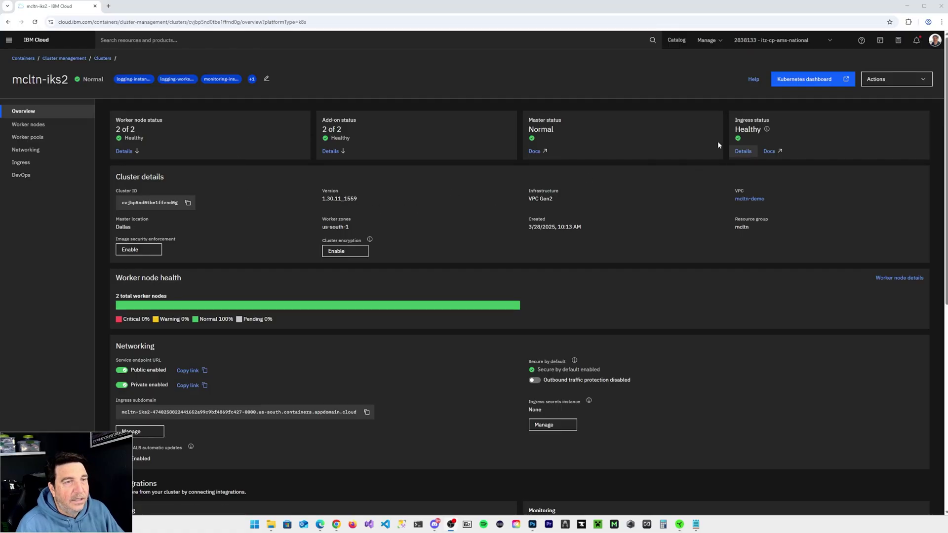
Open the cluster's Kubernetes dashboard, review workloads and pods across all namespaces, and close the dashboard.
click(797, 83)
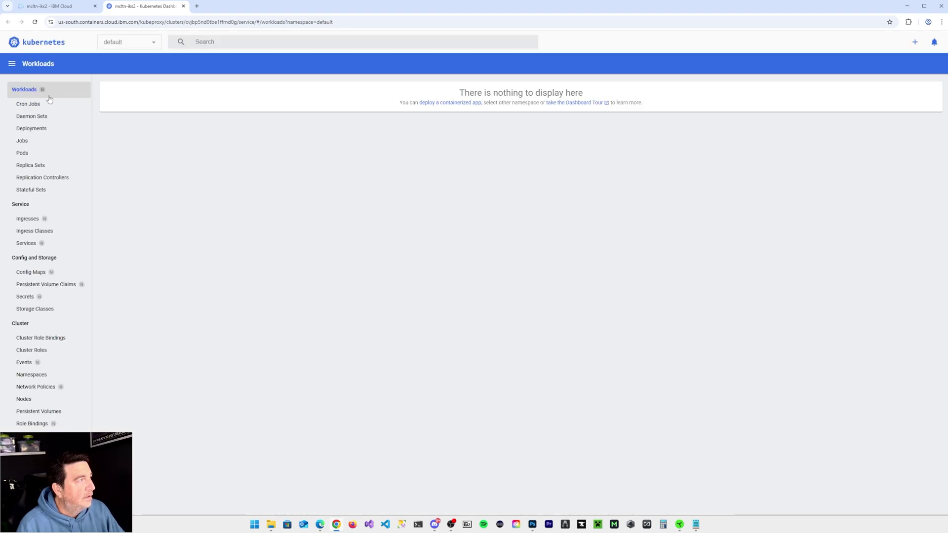
click(131, 45)
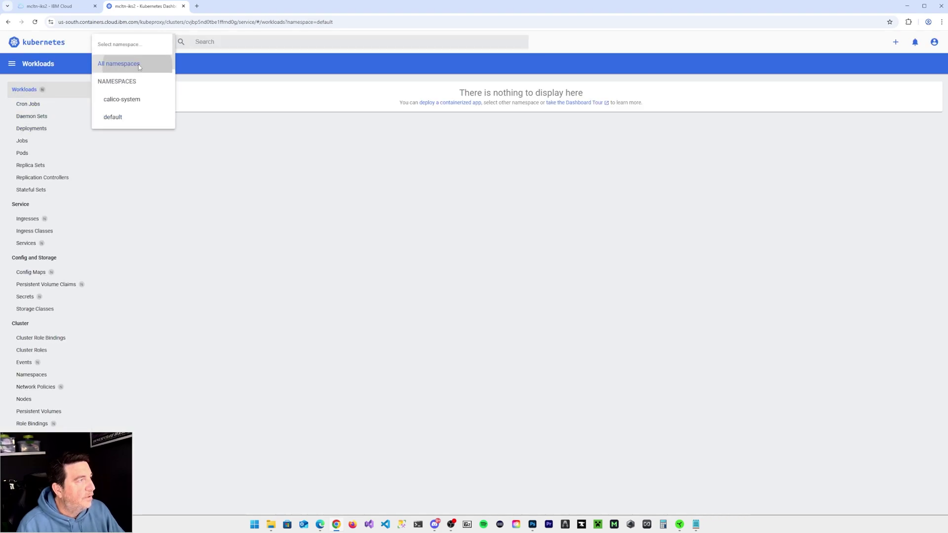
click(139, 67)
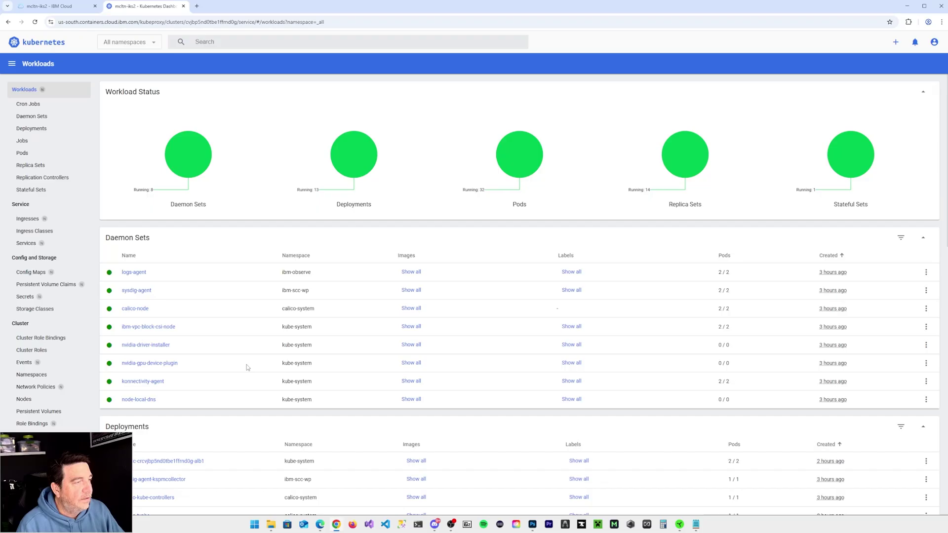
scroll(247, 367, down, 4)
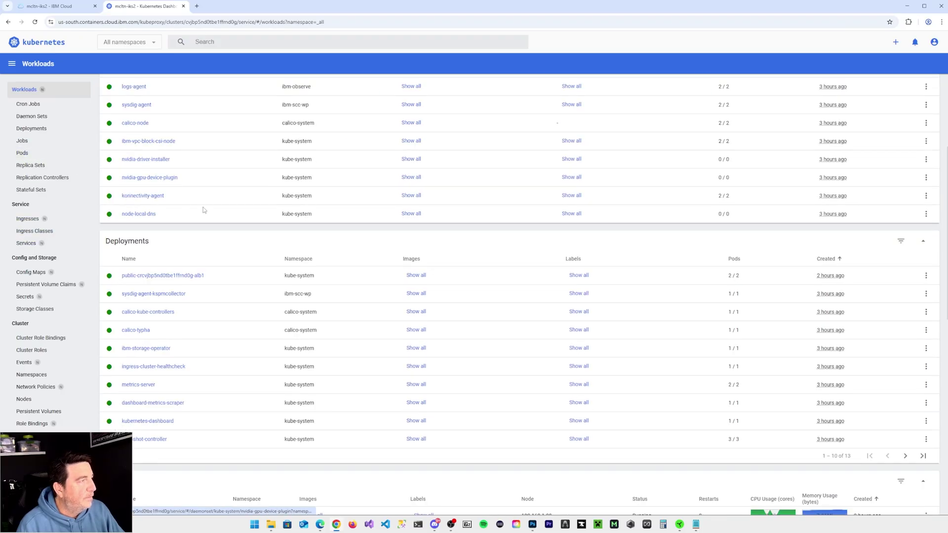
scroll(204, 210, down, 1)
click(23, 153)
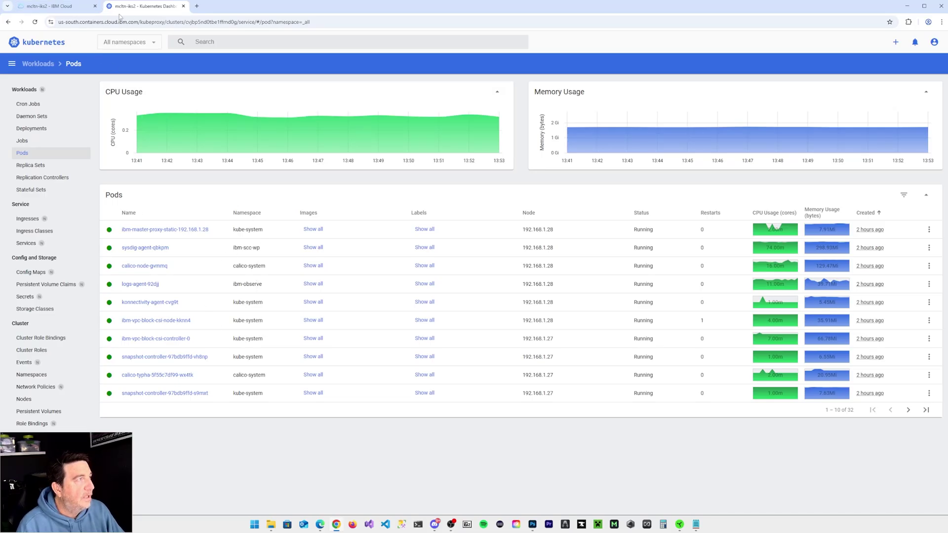
click(183, 6)
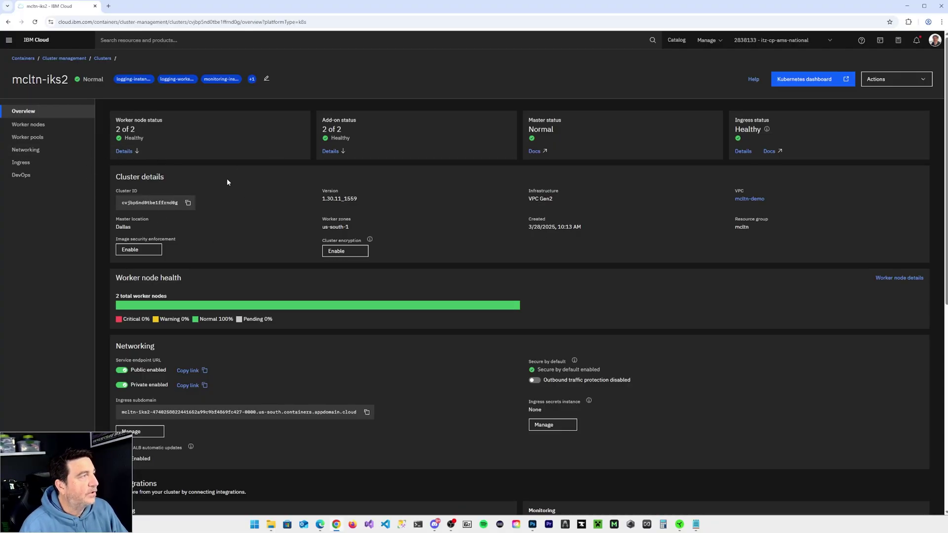
click(10, 45)
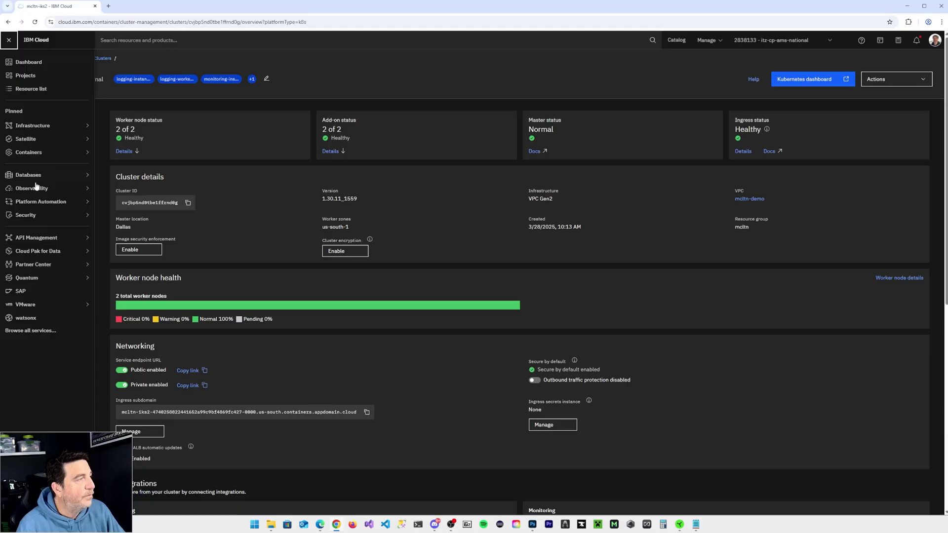
mouse_move(38, 155)
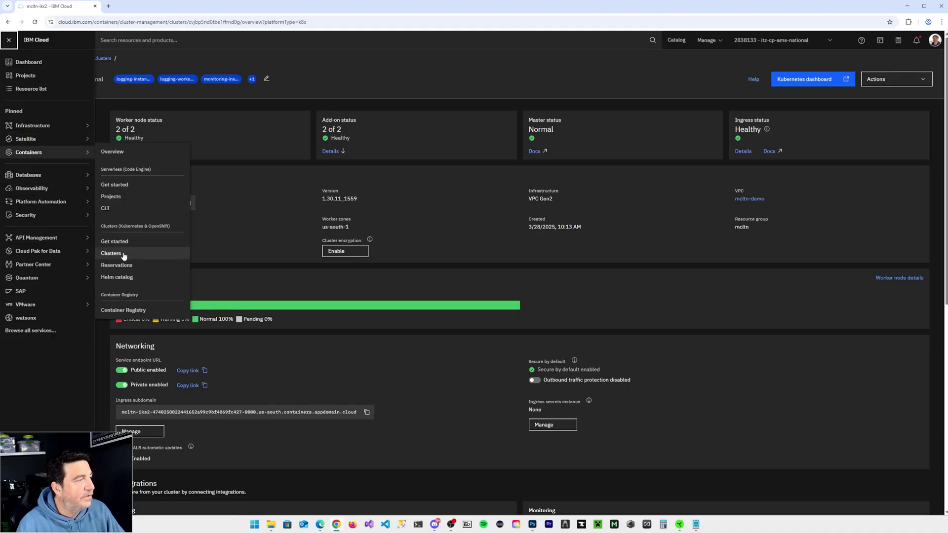
click(283, 226)
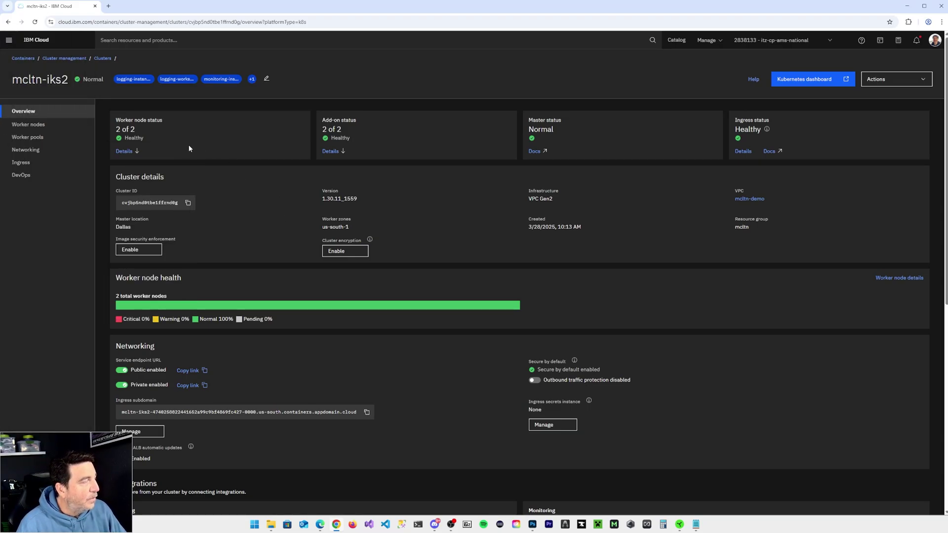
Review the cluster's worker nodes and examine the details of node 000005cb.
click(25, 125)
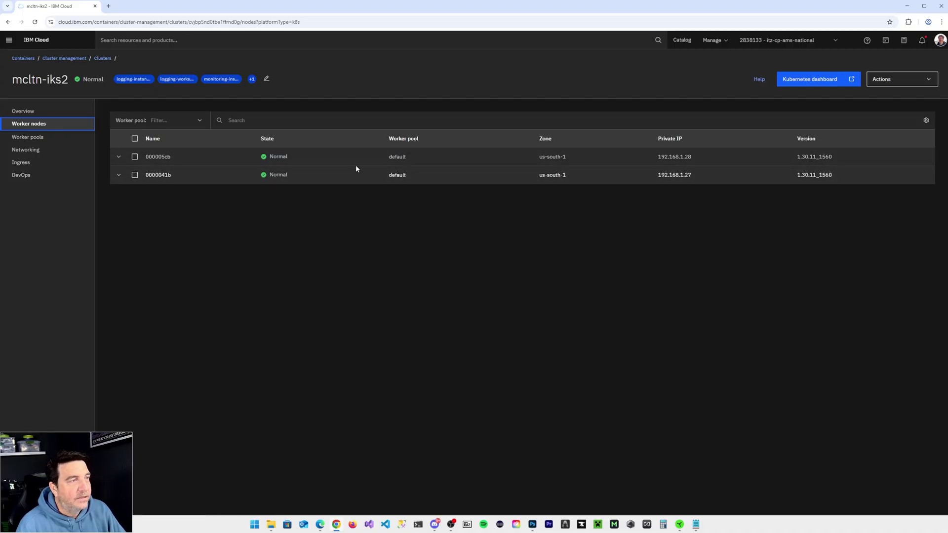
click(119, 156)
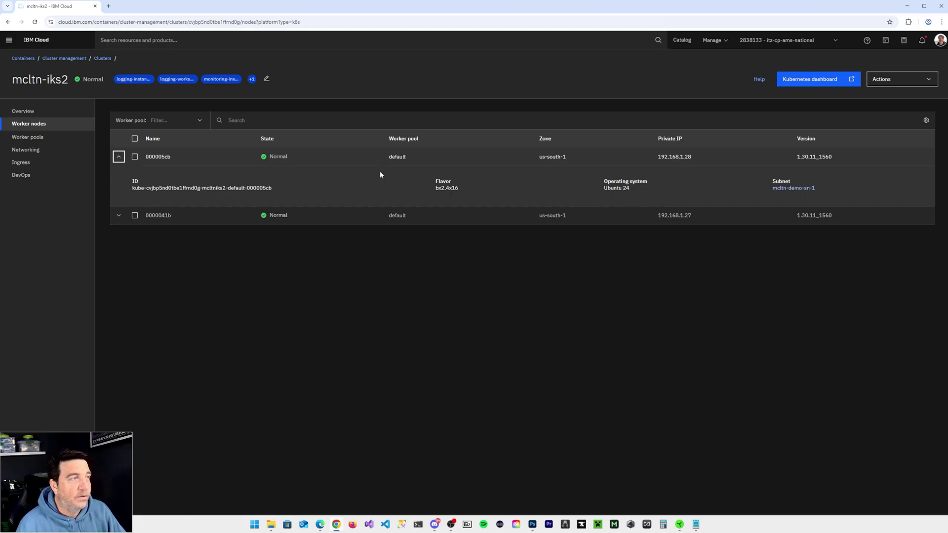
click(118, 157)
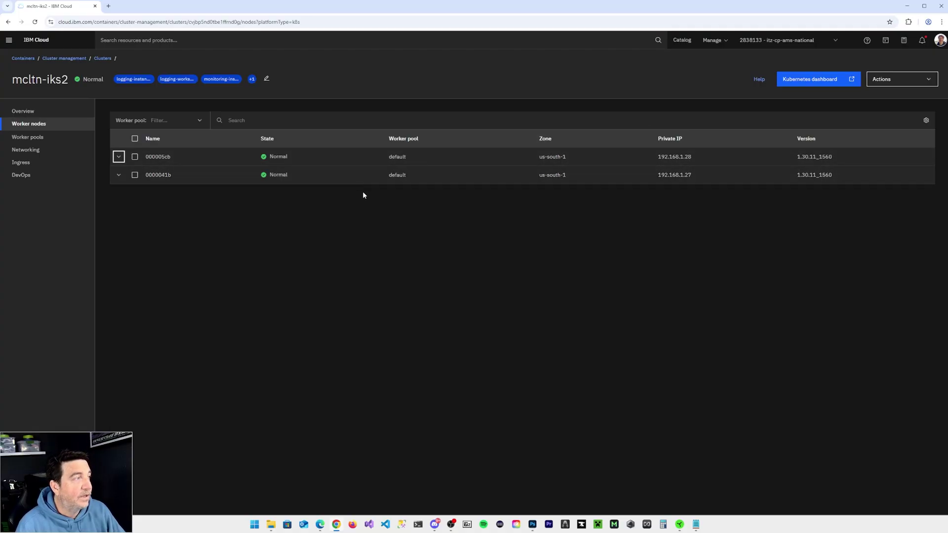
Compare the cluster's master version in its overview with the versions of its worker nodes.
click(23, 112)
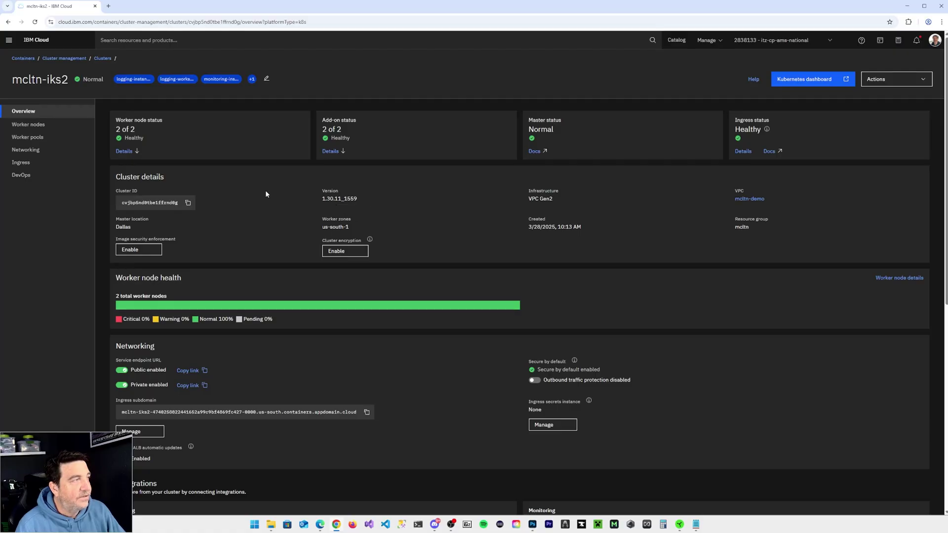
drag(323, 201, 357, 200)
click(402, 204)
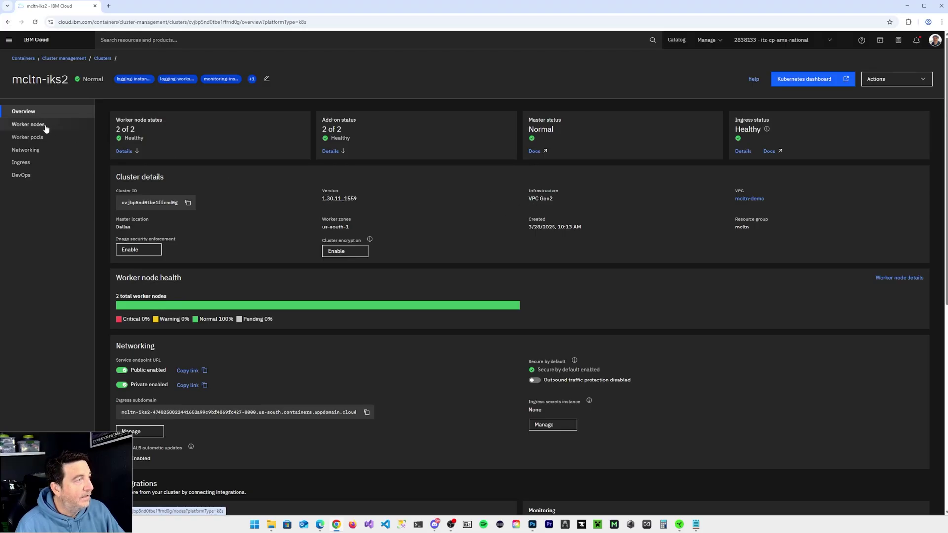
click(29, 125)
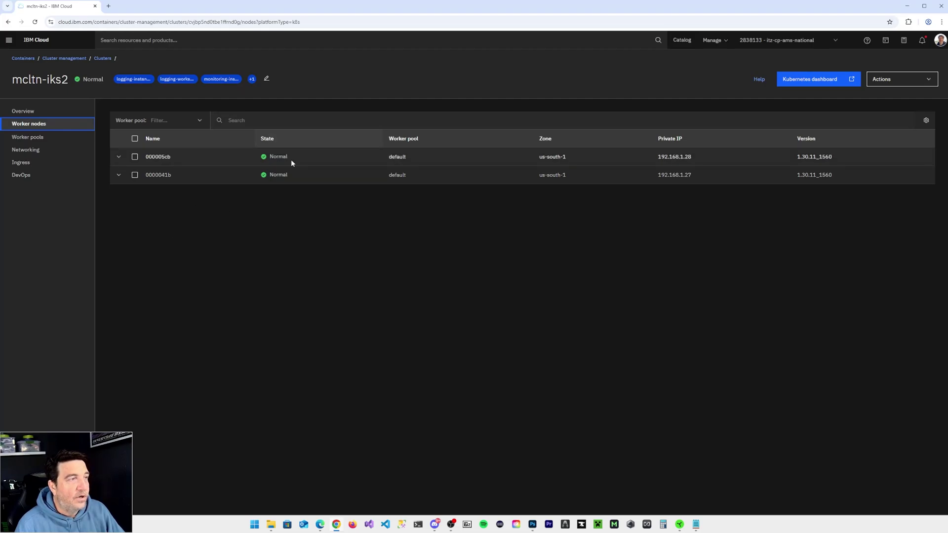
click(30, 111)
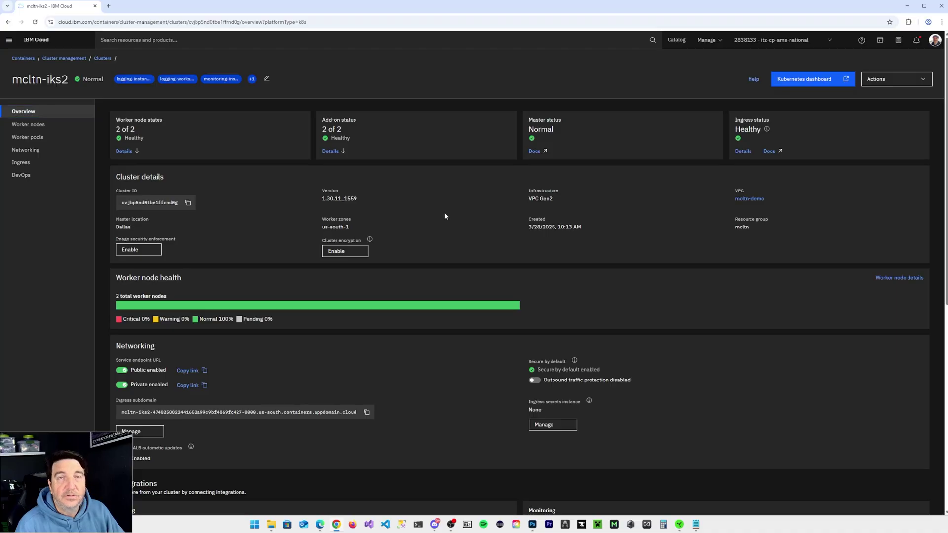
drag(321, 199, 360, 199)
click(384, 201)
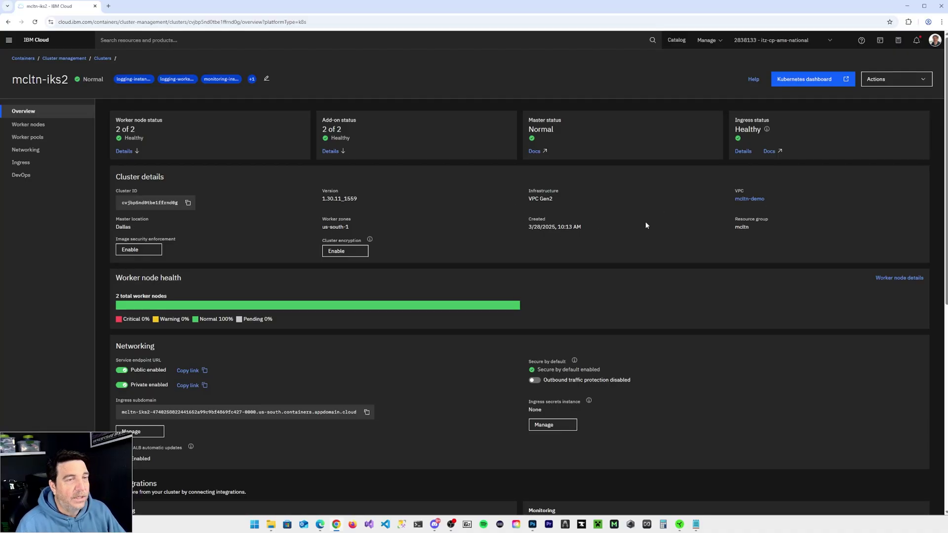
Update the cluster version to 1.31.7, acknowledging that the version information has been reviewed.
click(912, 82)
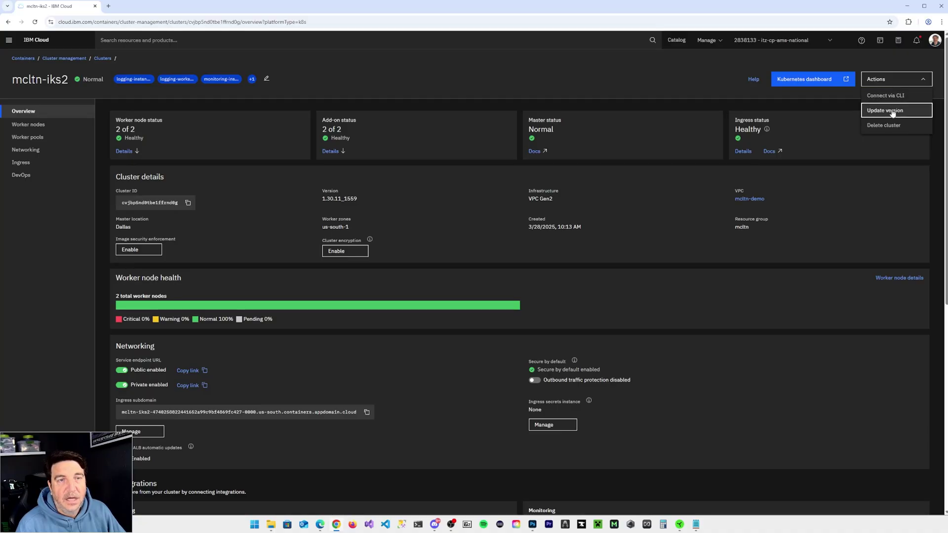
click(892, 111)
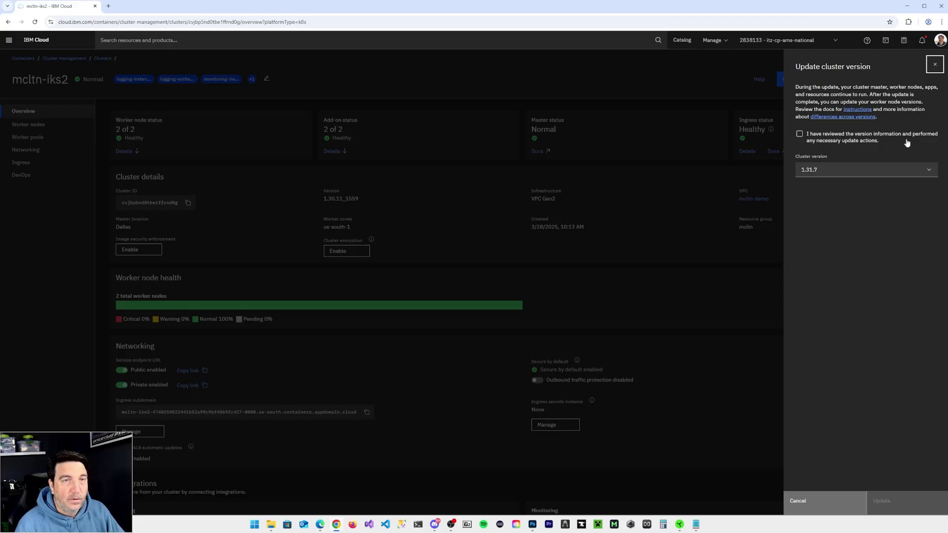
click(859, 172)
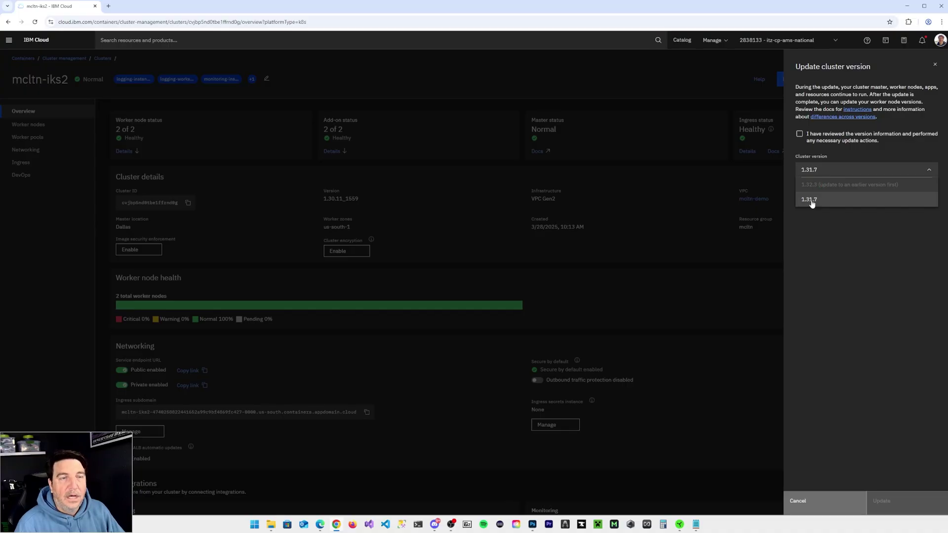
click(817, 170)
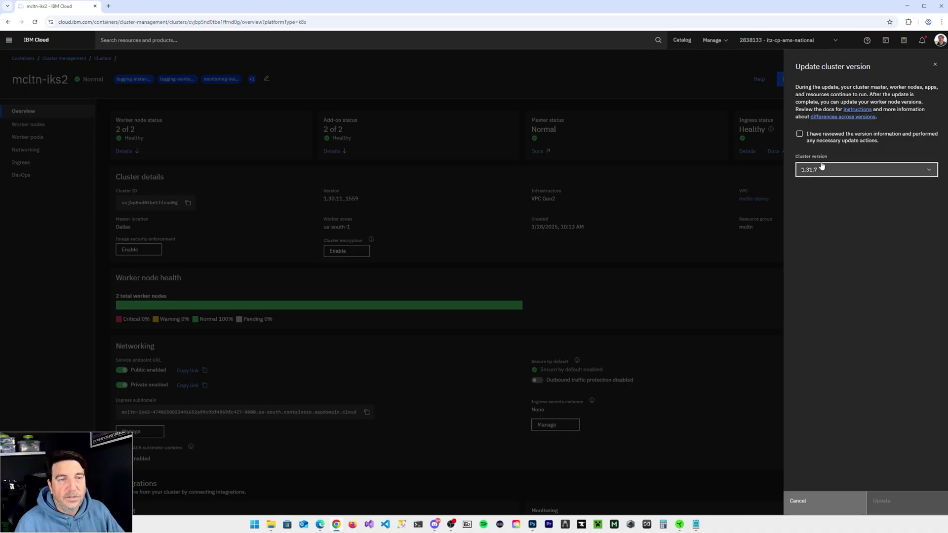
click(826, 140)
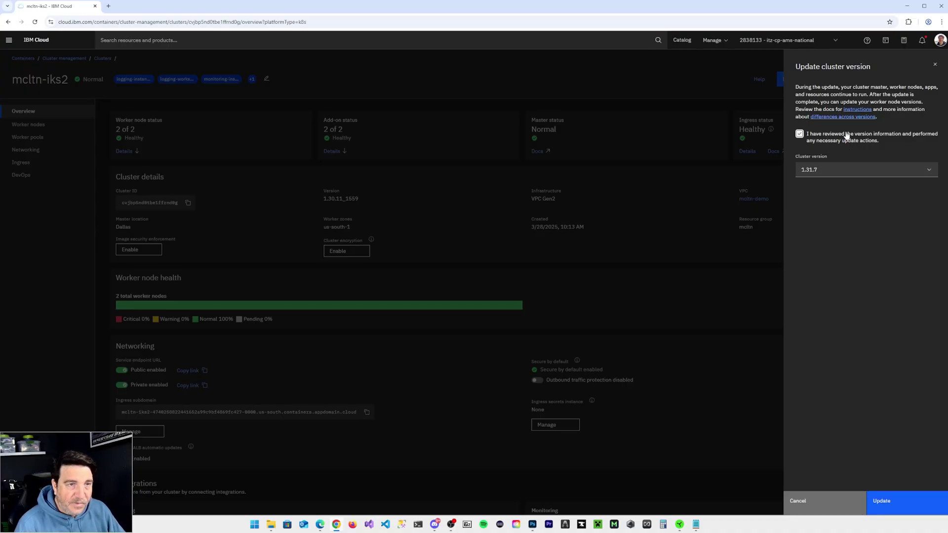
click(893, 502)
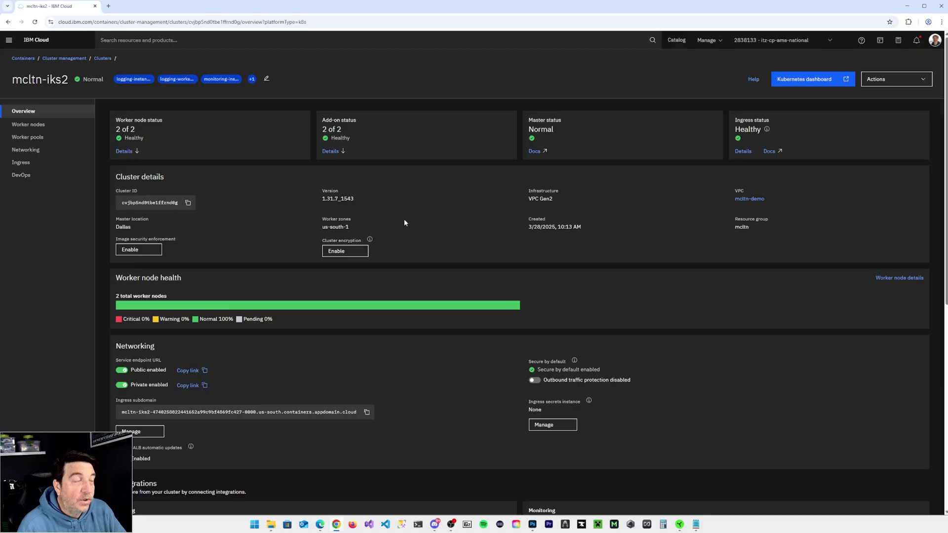
Check the worker nodes' versions and the version information for node 000005cb.
click(39, 127)
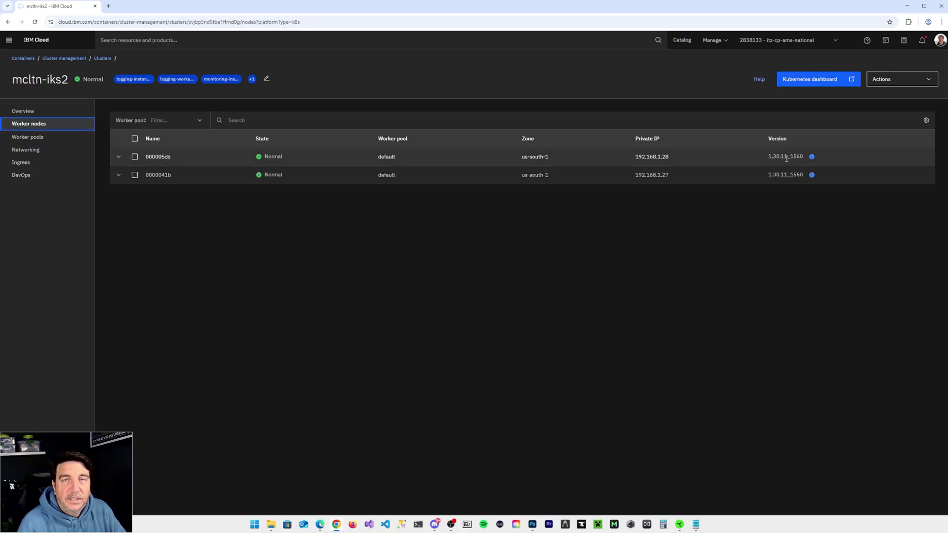
mouse_move(811, 157)
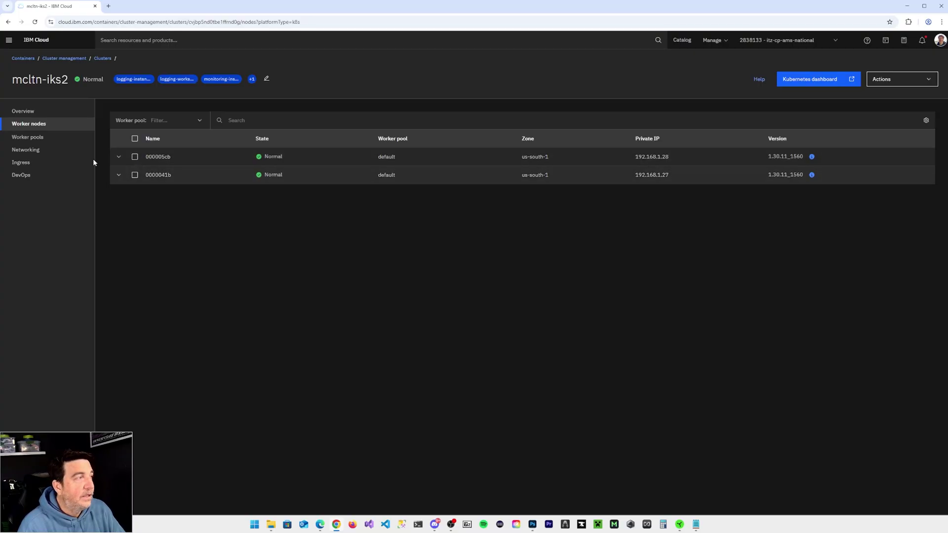
click(34, 139)
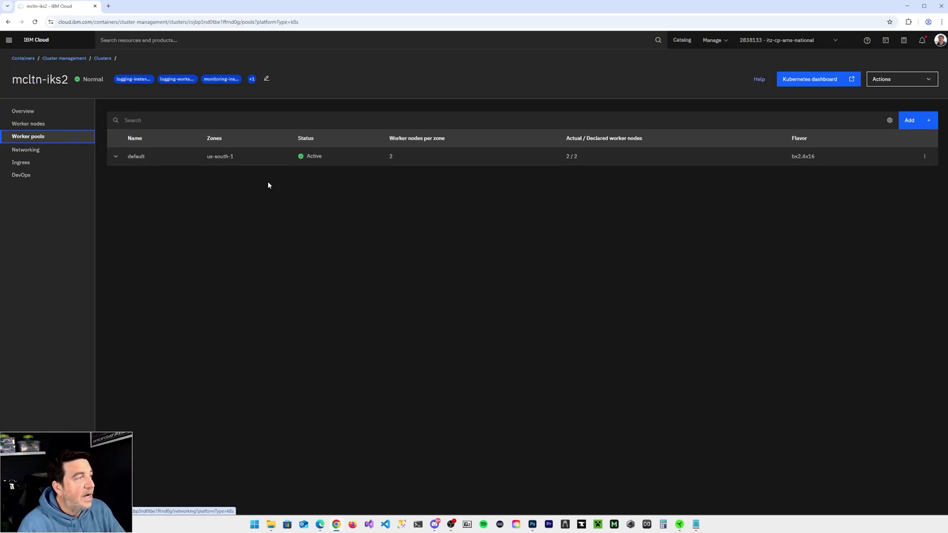
click(924, 157)
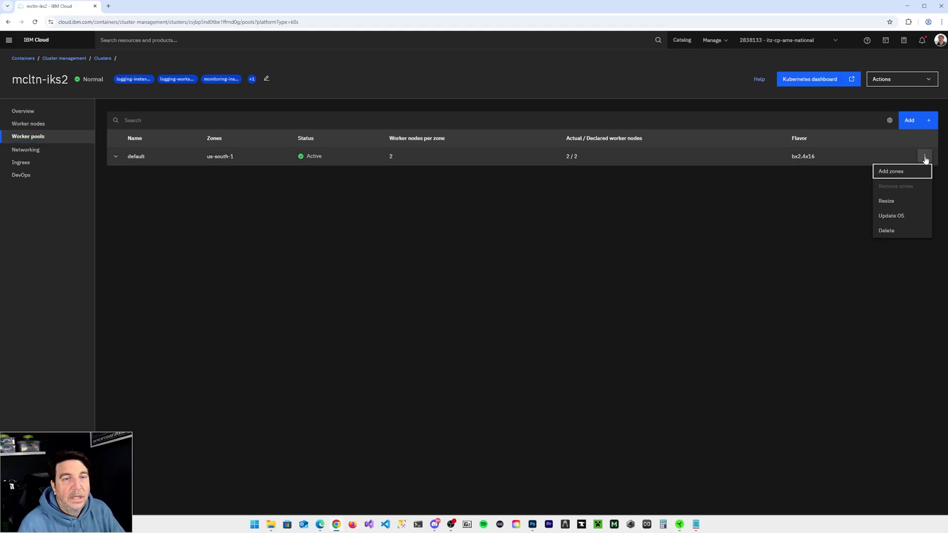
click(893, 203)
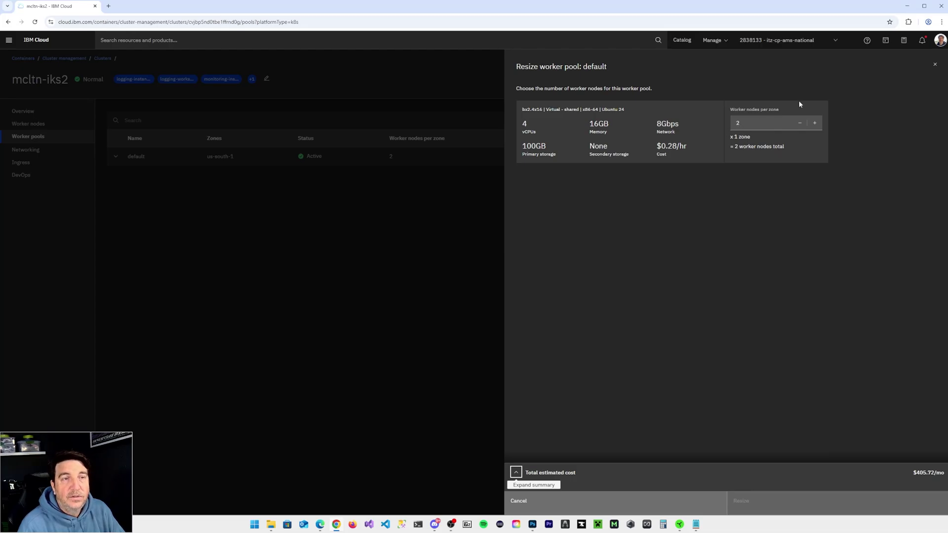
click(814, 122)
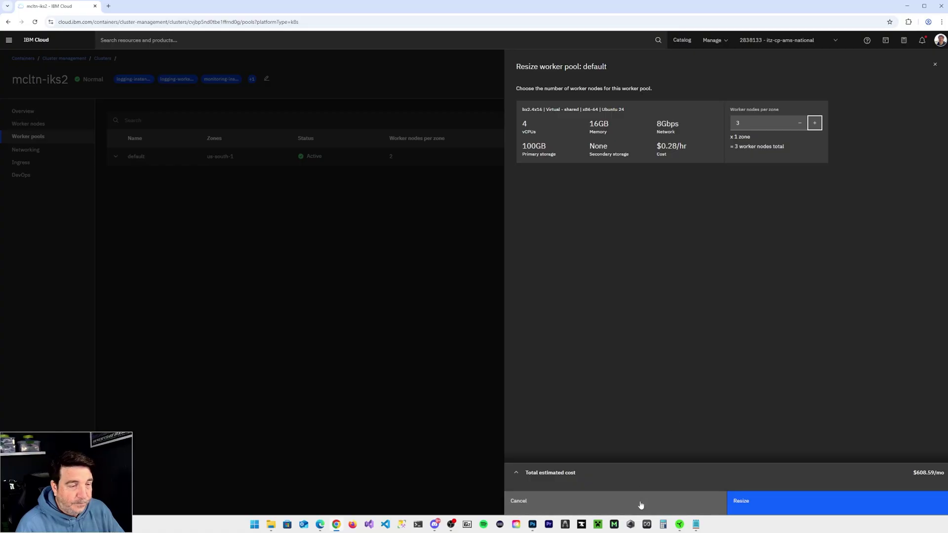
click(616, 503)
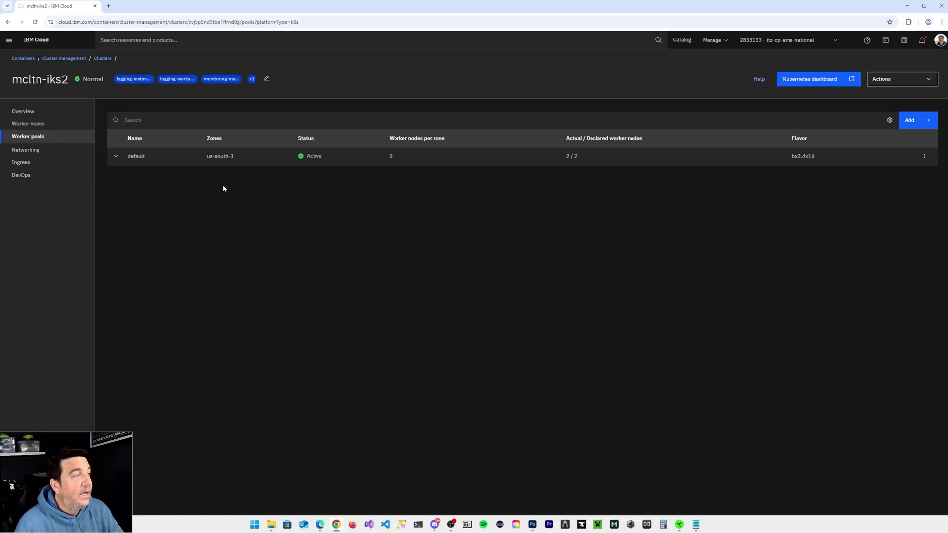
Update worker node 000005cb to version 1.31.7_1544 and expand the details of its replacement node.
click(37, 124)
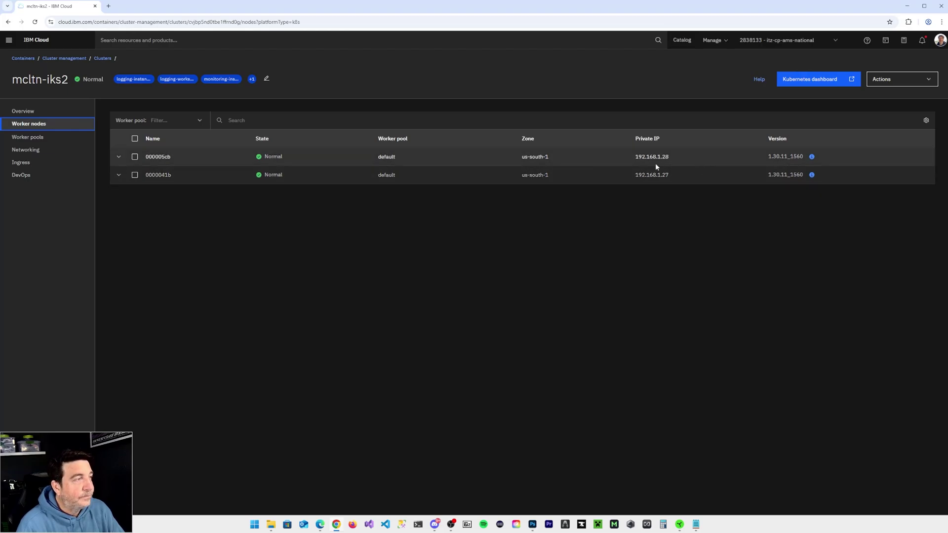
click(135, 157)
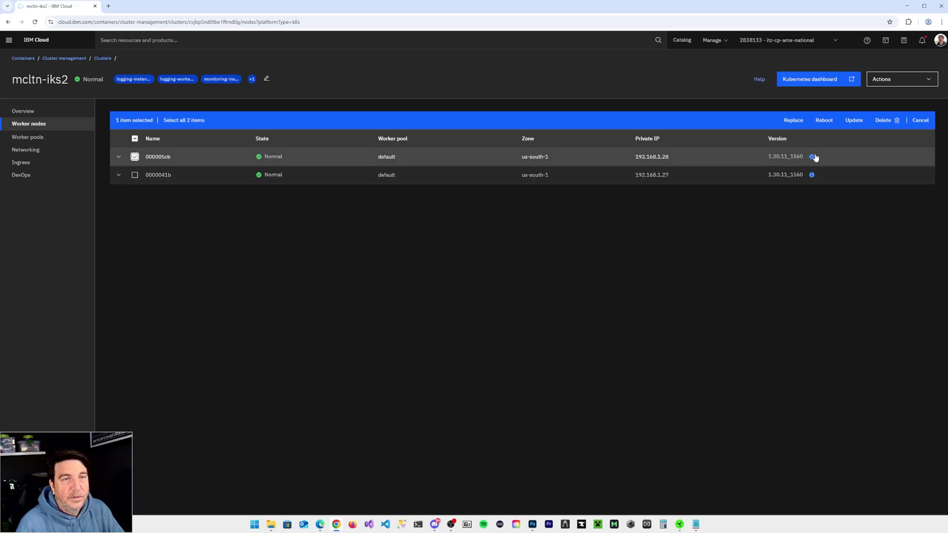
click(854, 121)
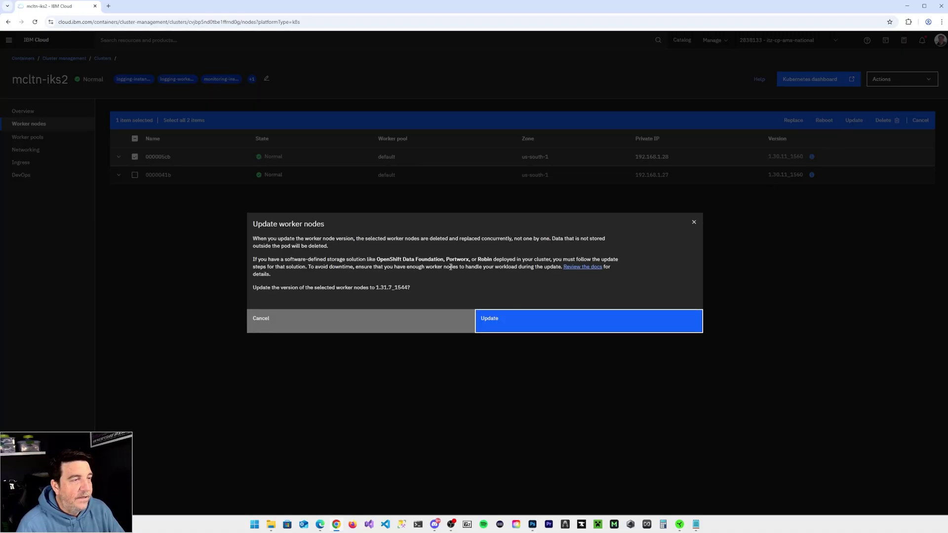
click(507, 319)
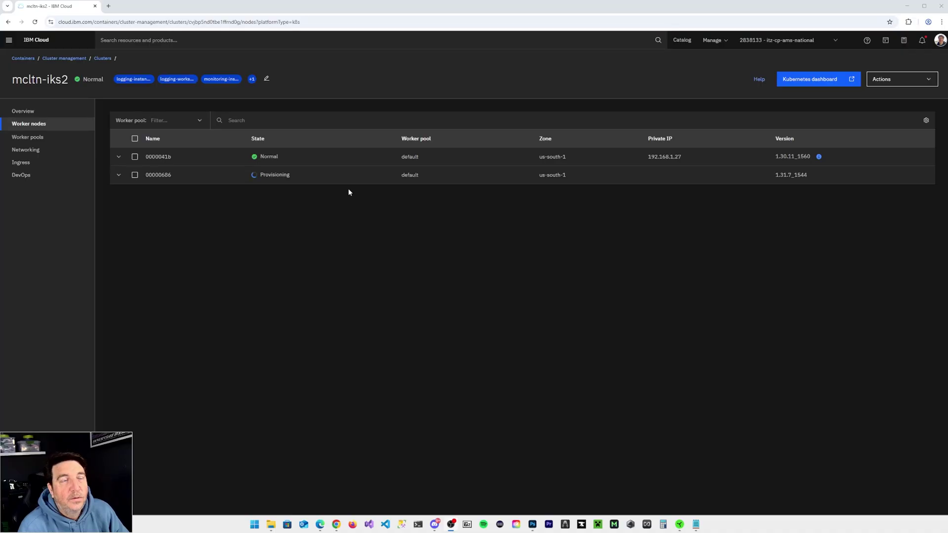
click(118, 175)
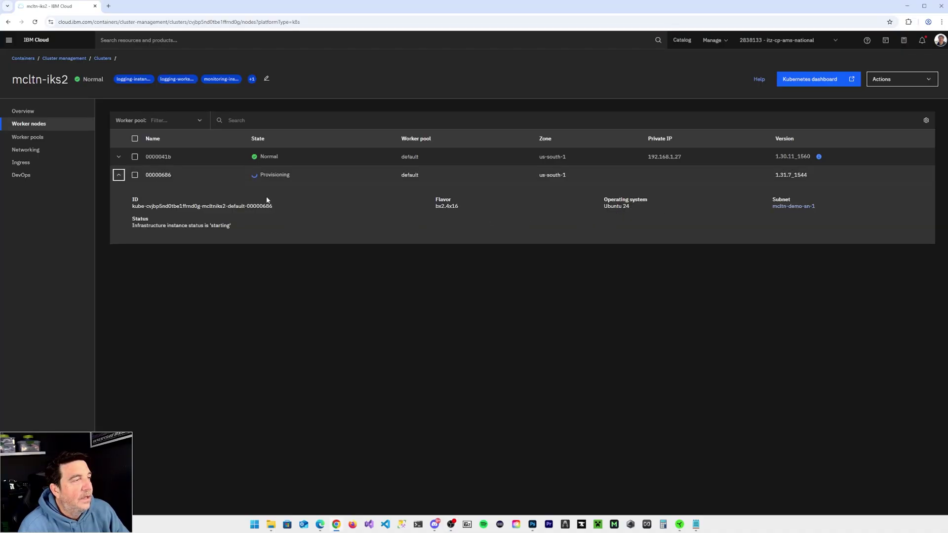
Collapse the details of worker node 00000686 and update worker node 0000041b to version 1.31.7_1544.
click(778, 176)
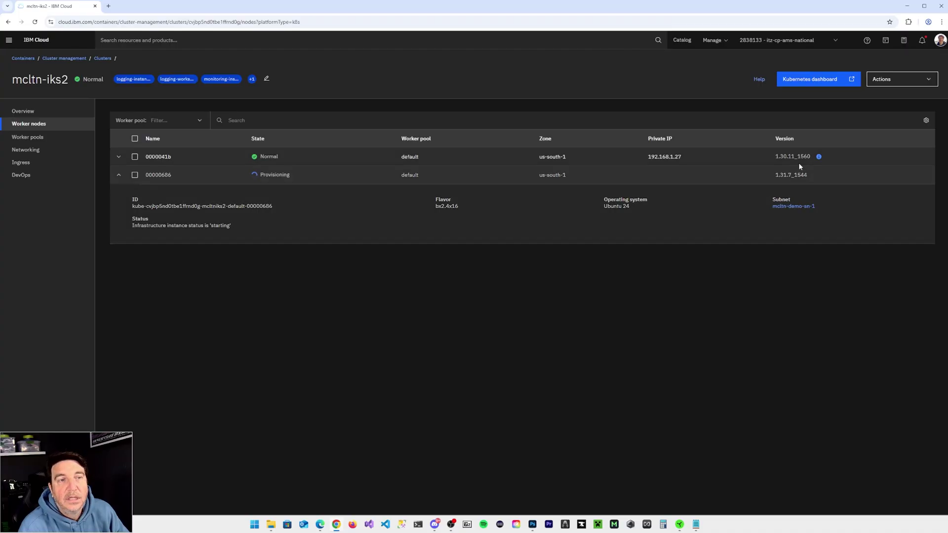
click(118, 176)
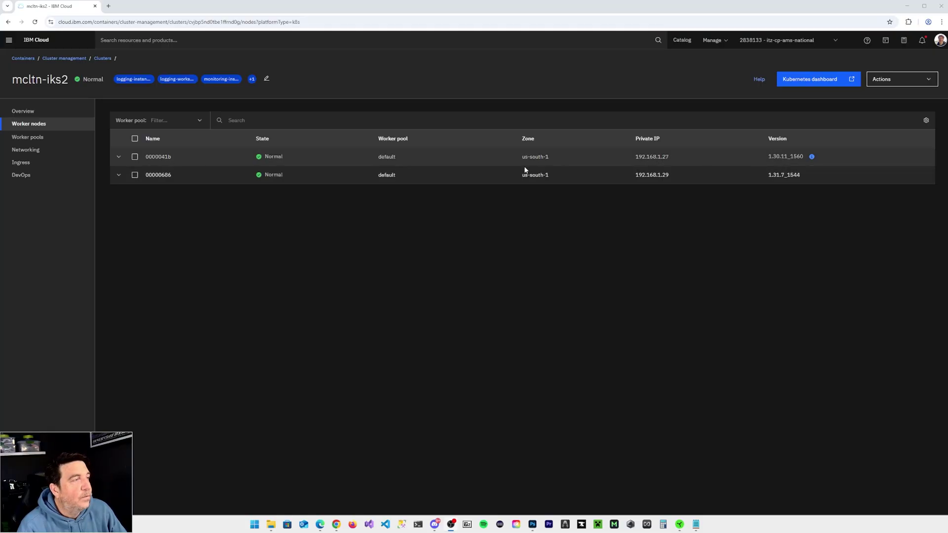
click(135, 157)
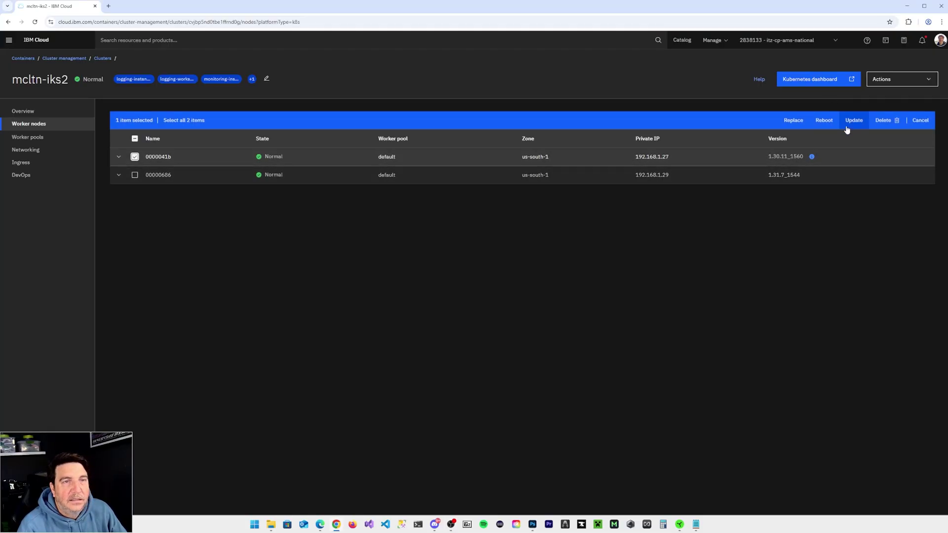
click(854, 120)
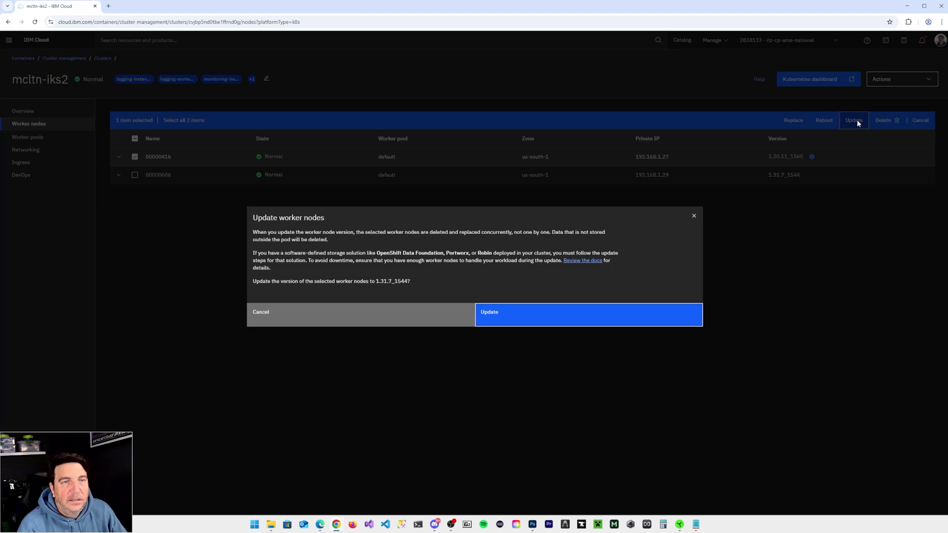
click(514, 321)
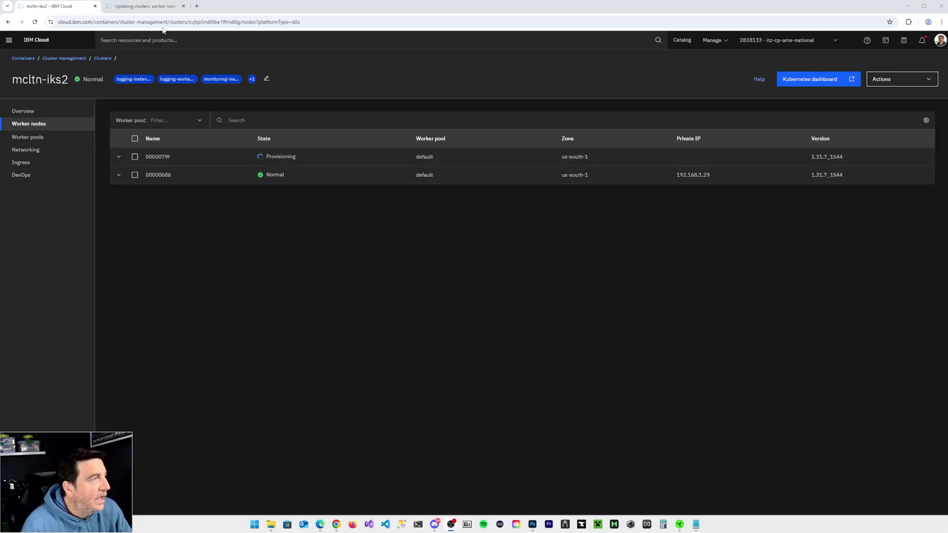
Read the documentation on updating the cluster master, including its process diagram, add-on and plug-in checks, and the ibmcloud ks cluster master update command.
click(154, 8)
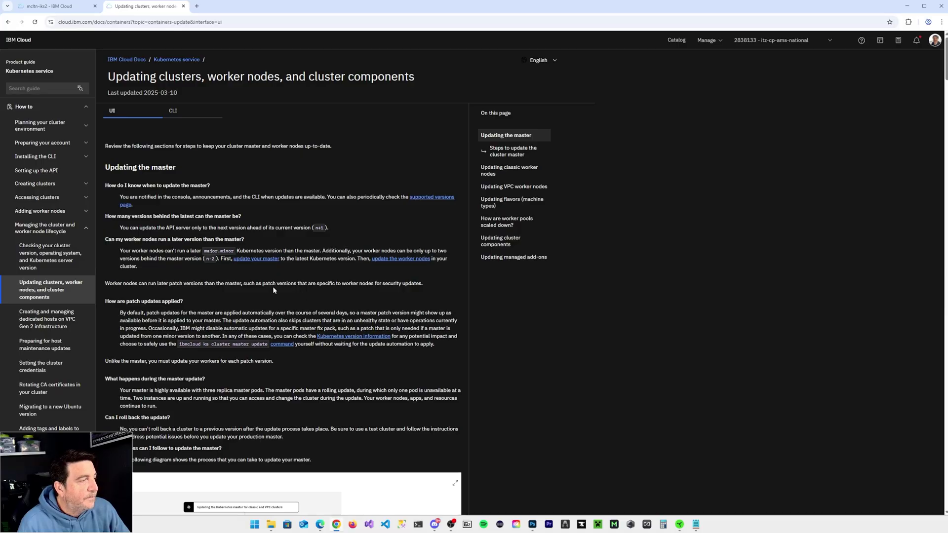
scroll(309, 308, down, 2)
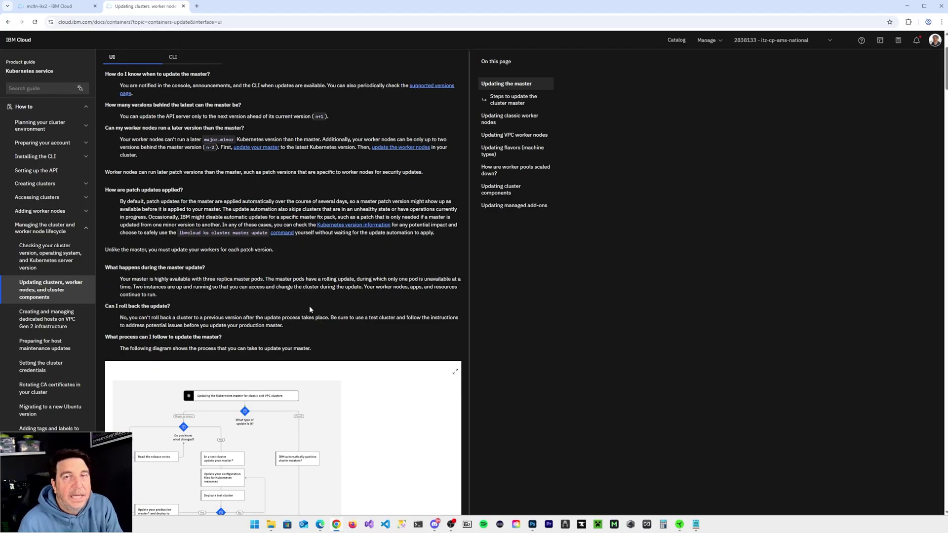
scroll(310, 310, down, 5)
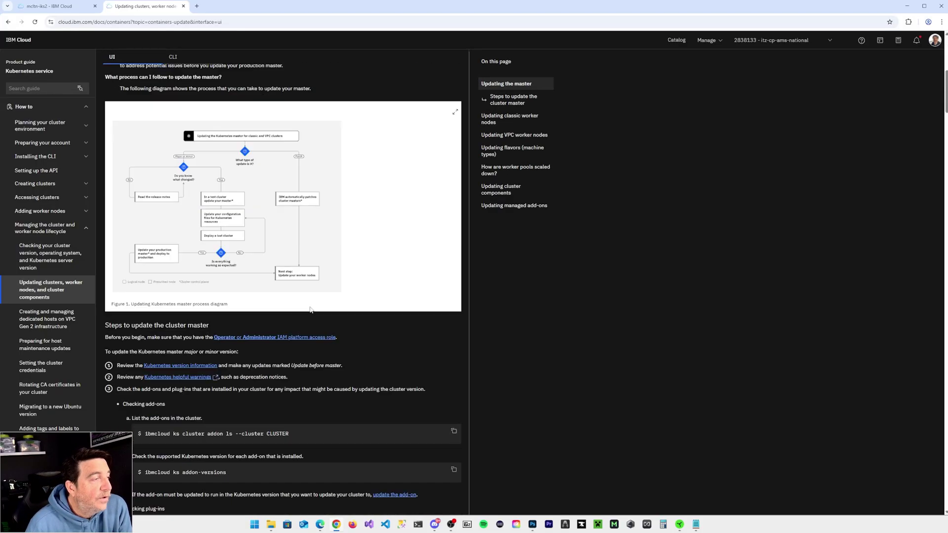
scroll(310, 310, down, 1)
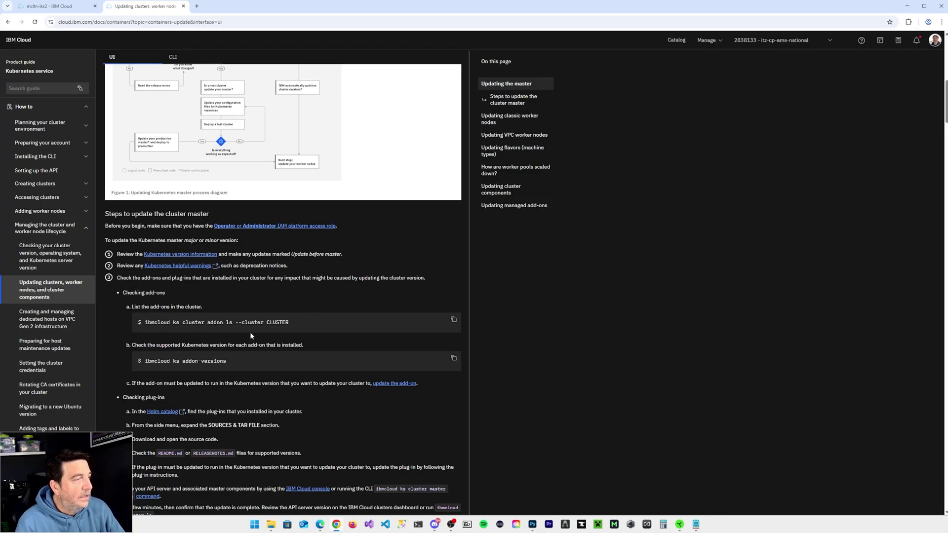
scroll(249, 336, down, 1)
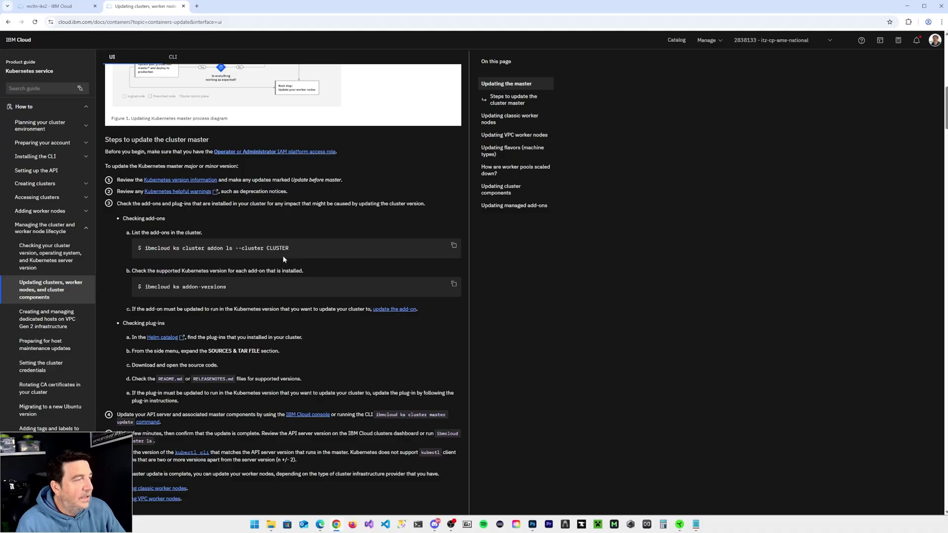
scroll(267, 310, down, 4)
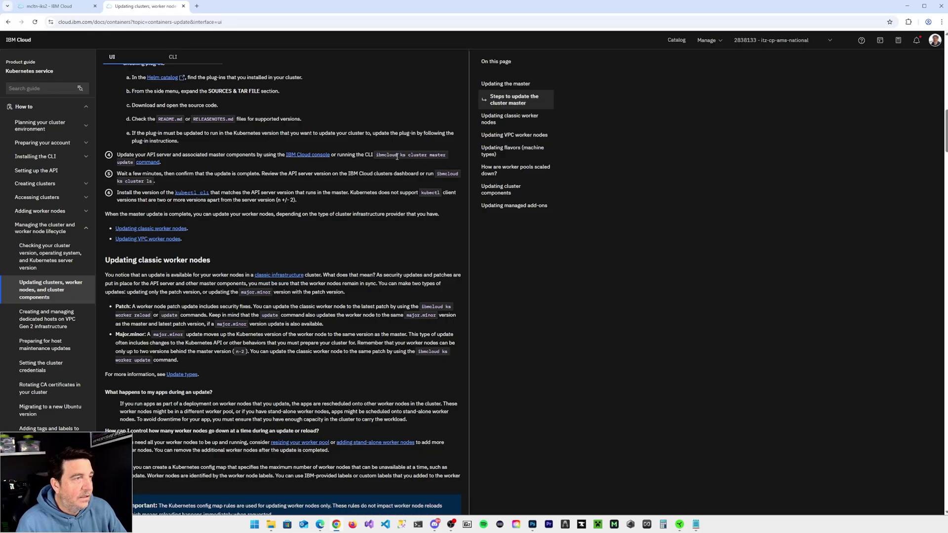
drag(375, 155, 407, 164)
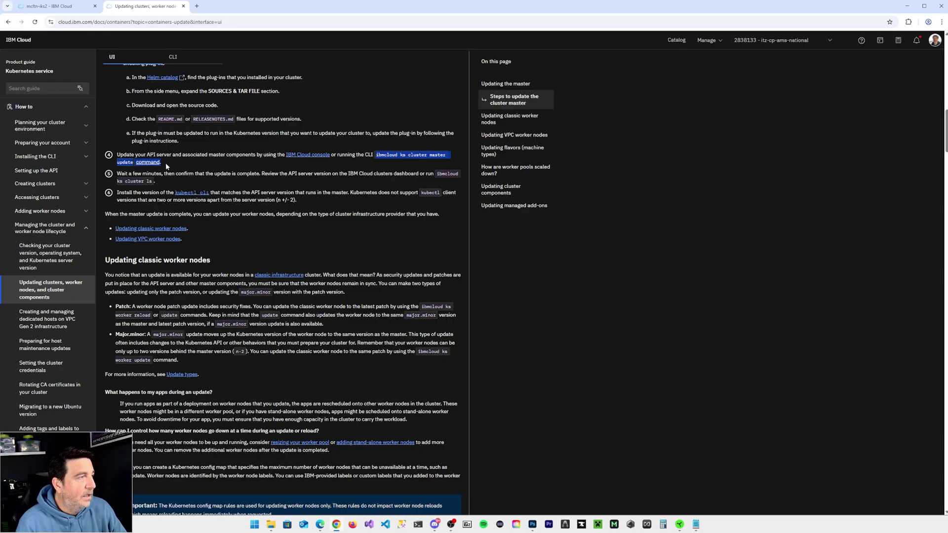
click(211, 167)
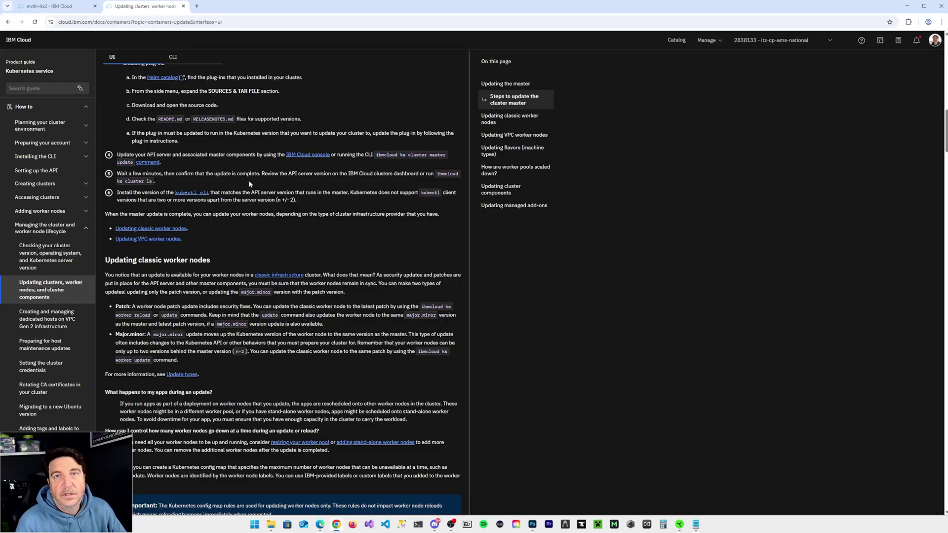
Read the documentation section on updating classic worker nodes, including the prerequisites and the CLI procedure with a configmap, and return to the page's beginning.
scroll(226, 347, down, 1)
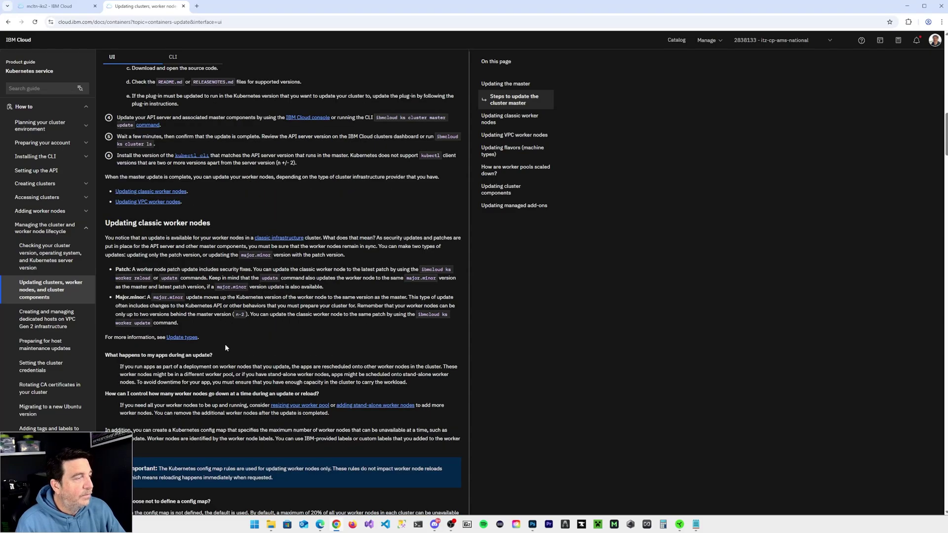
scroll(221, 274, down, 10)
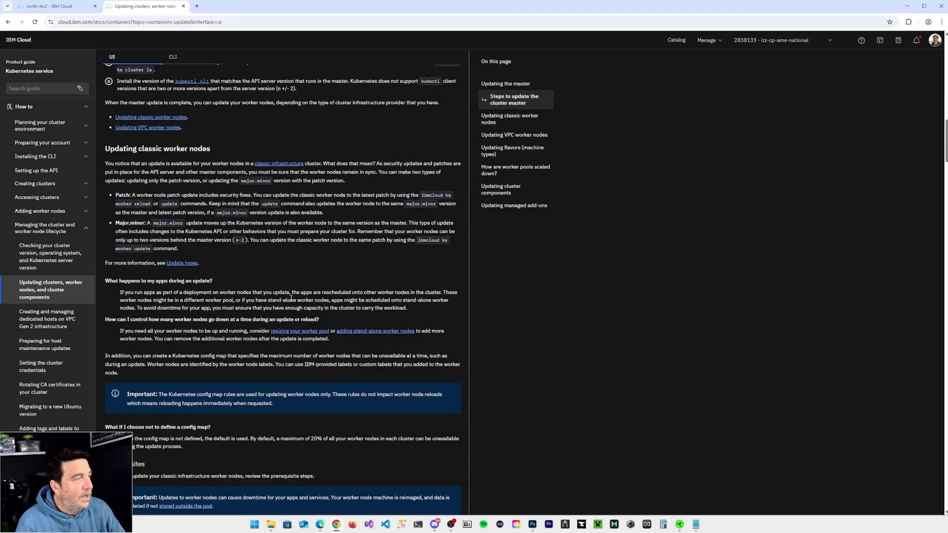
scroll(291, 299, down, 4)
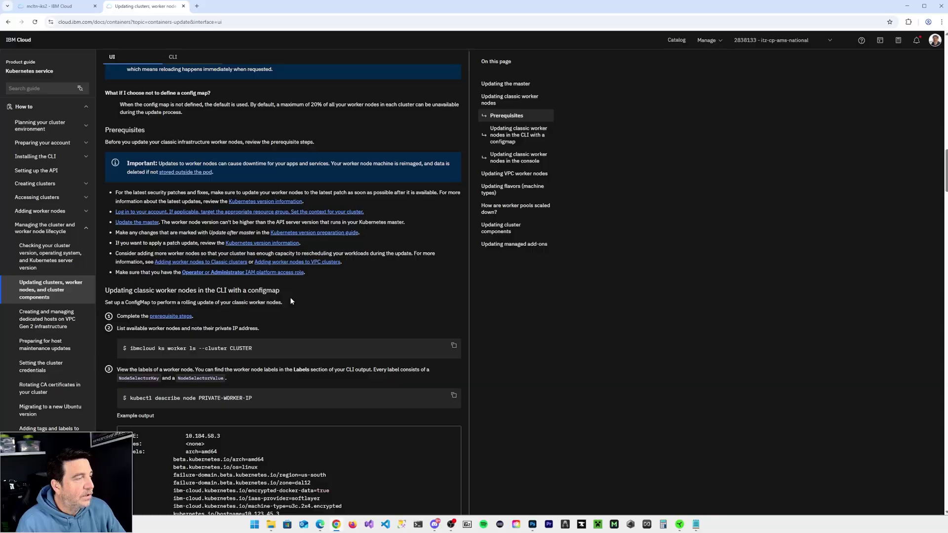
scroll(237, 301, down, 2)
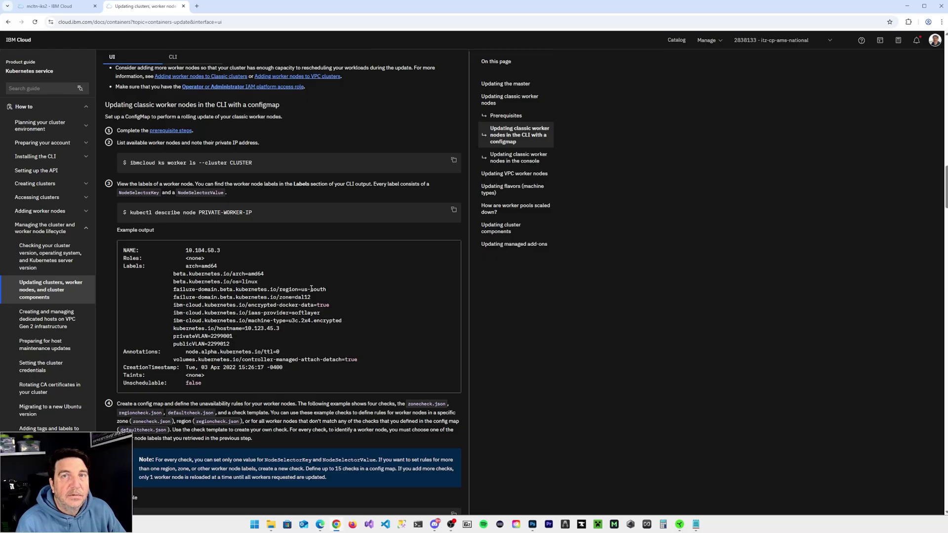
scroll(306, 297, down, 2)
scroll(304, 295, up, 10)
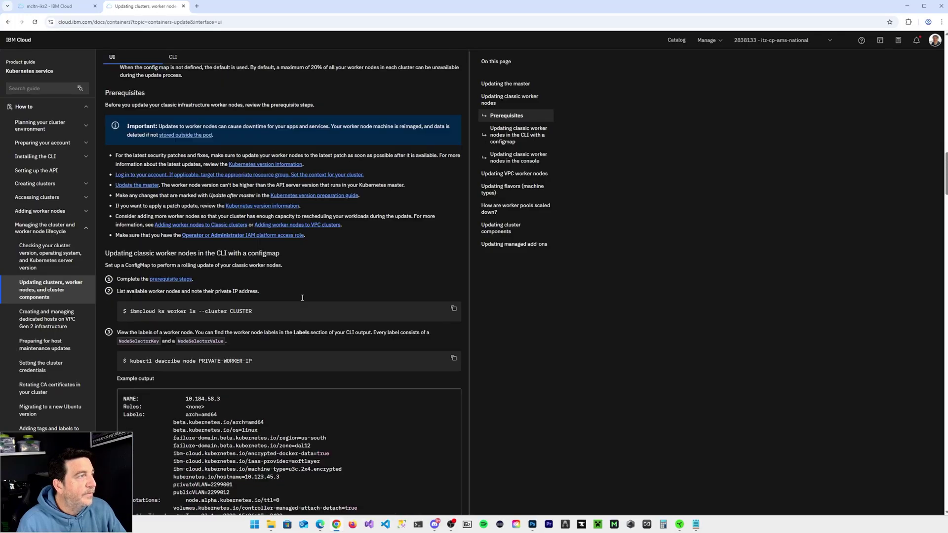
scroll(223, 220, up, 5)
scroll(262, 246, up, 4)
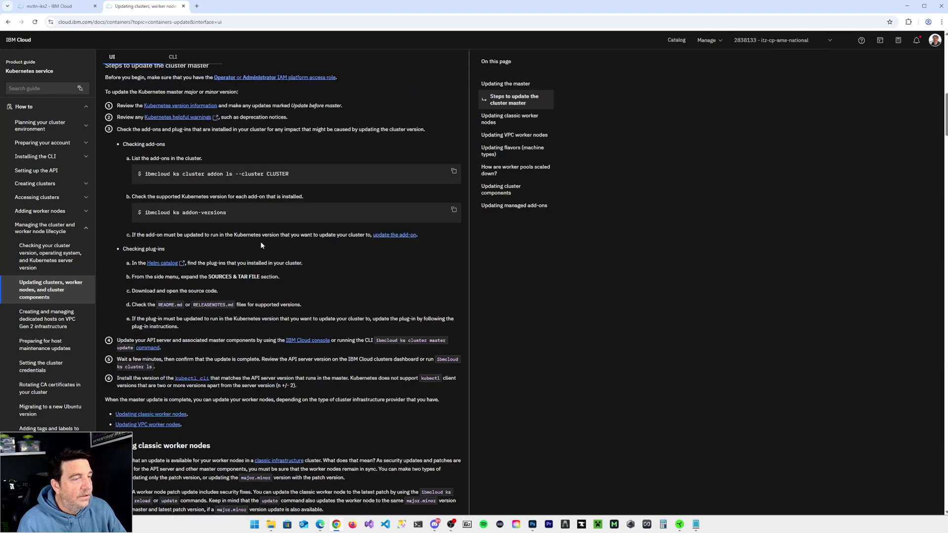
scroll(307, 252, up, 15)
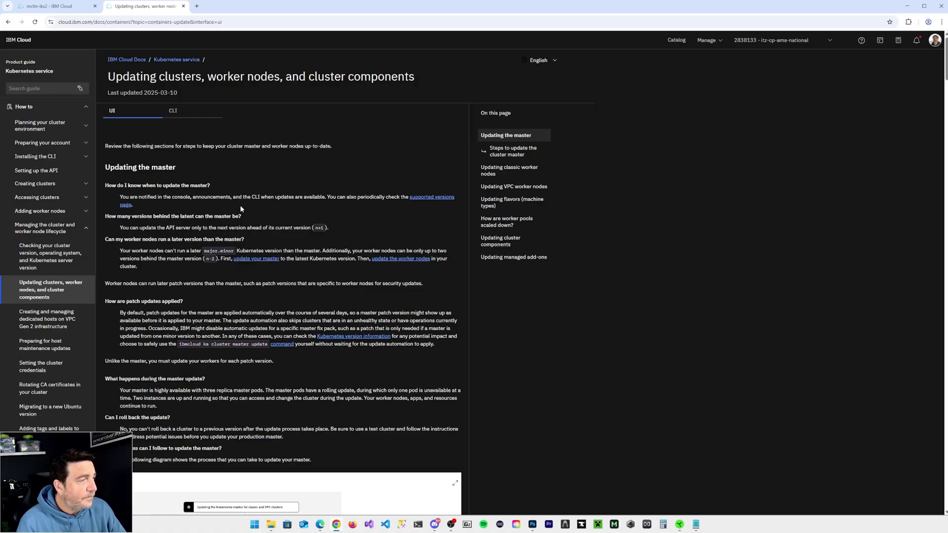
Return to the mcltn-iks2 cluster to check its worker nodes' states and versions, and open the cluster overview.
key(ctrl+shift+Tab)
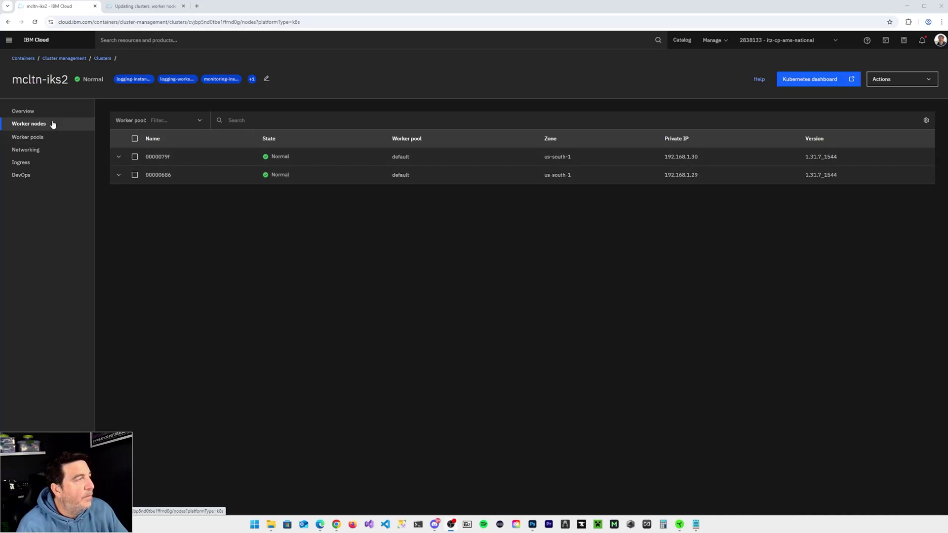
click(30, 113)
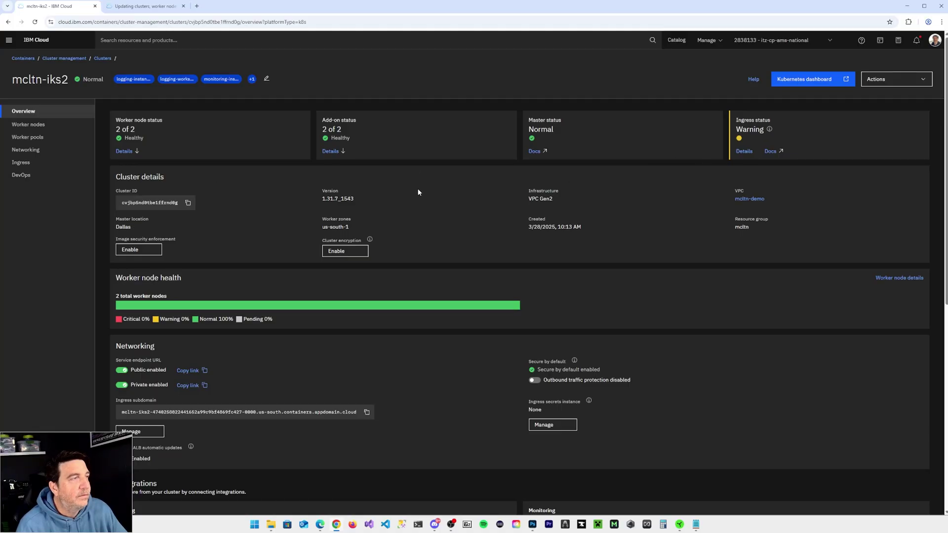
Open the cluster's Kubernetes dashboard and review the workload status, daemon sets and deployments across all namespaces.
click(801, 79)
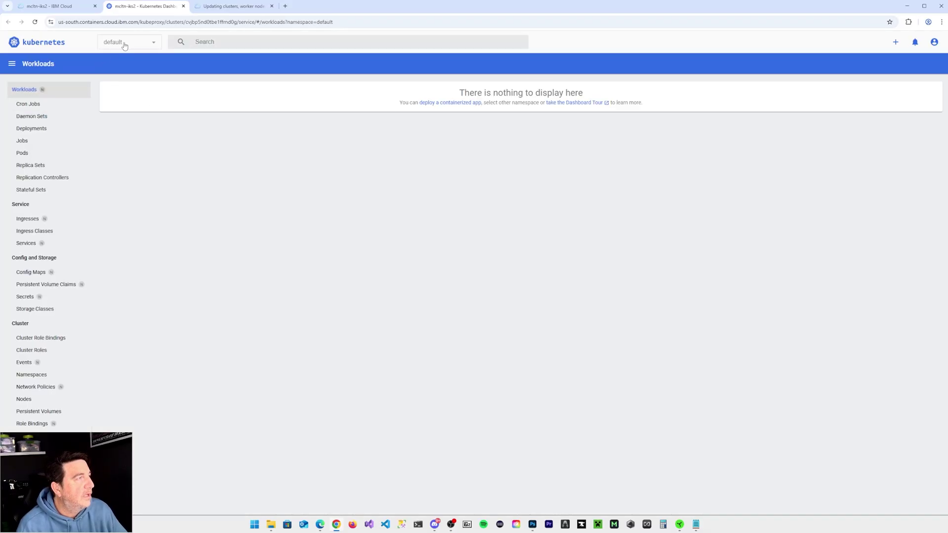
click(124, 44)
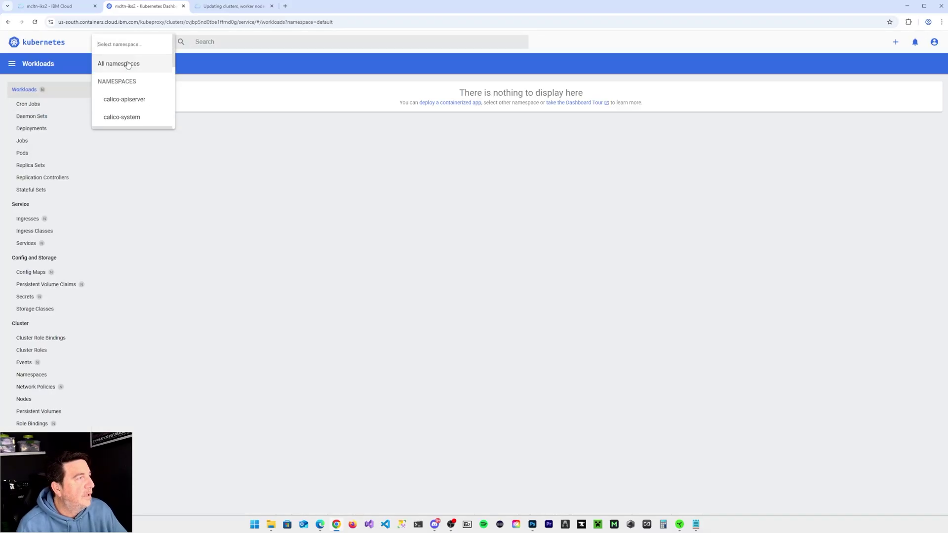
click(119, 63)
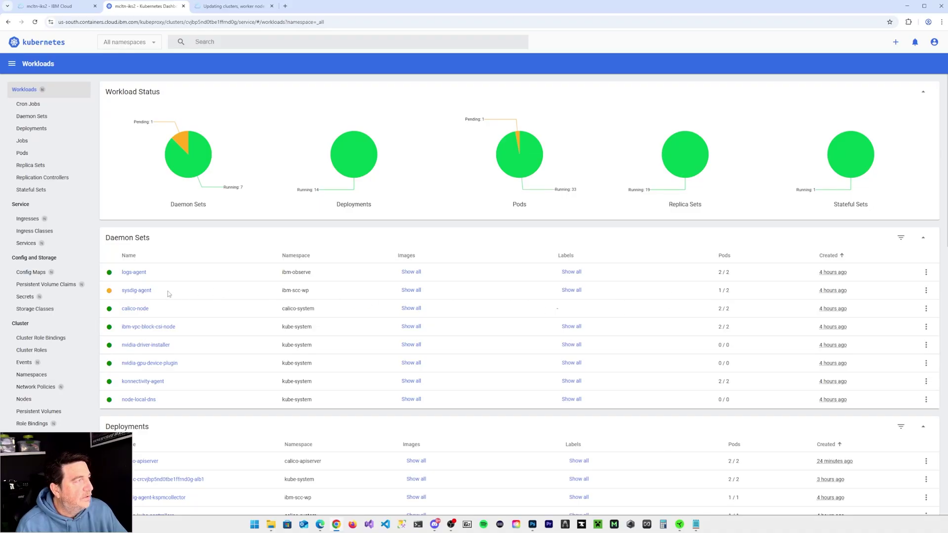
scroll(193, 321, down, 4)
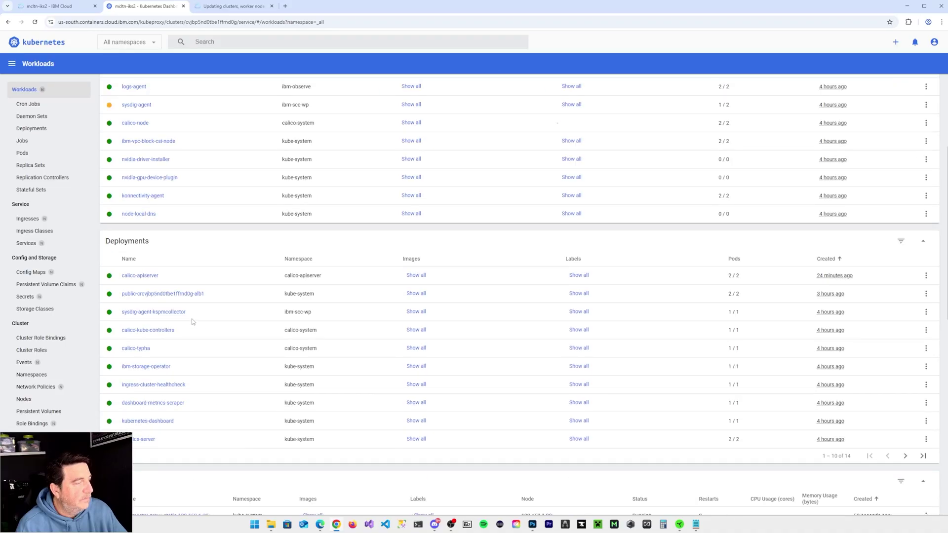
scroll(192, 322, down, 4)
scroll(194, 323, up, 8)
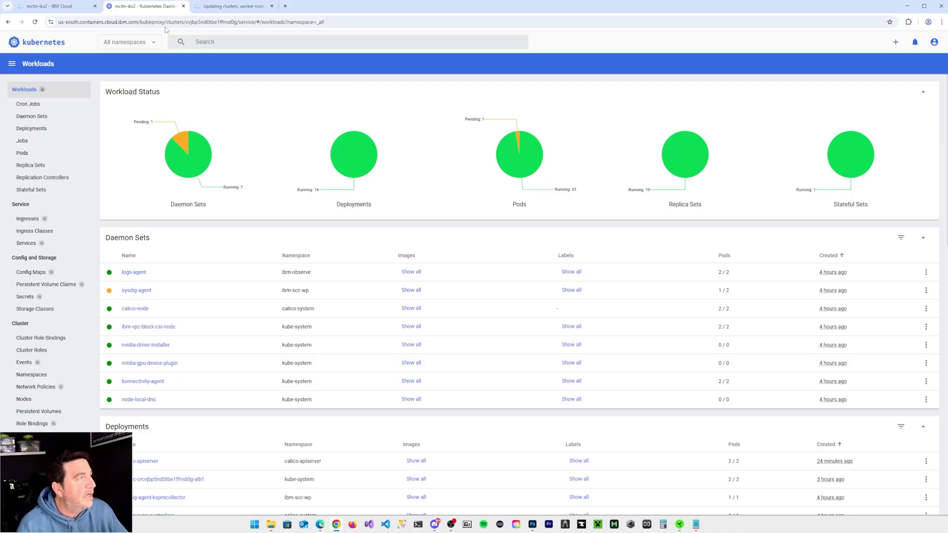
Close the Kubernetes dashboard and check the master version in the cluster details of the overview.
click(183, 6)
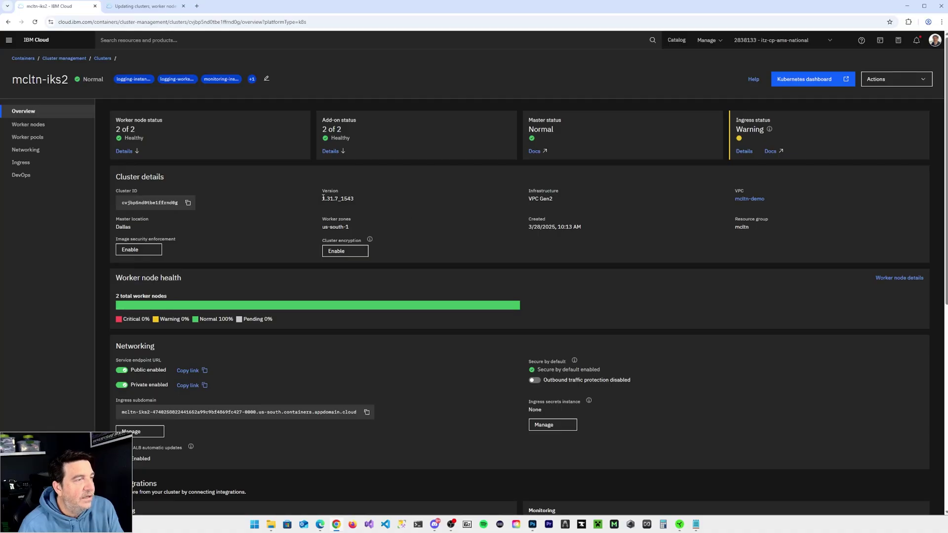
drag(322, 199, 334, 198)
click(428, 211)
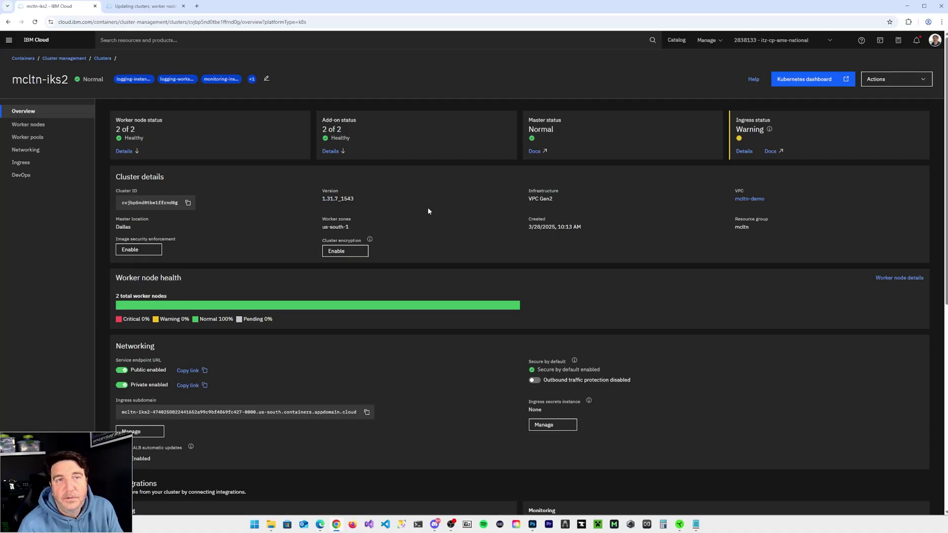